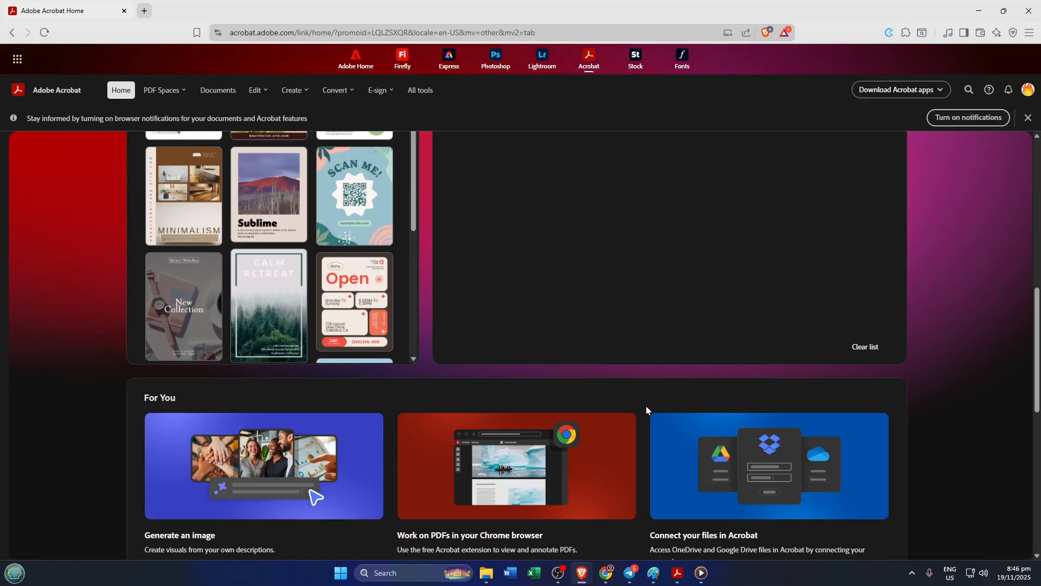
scroll(577, 411, "down", 5)
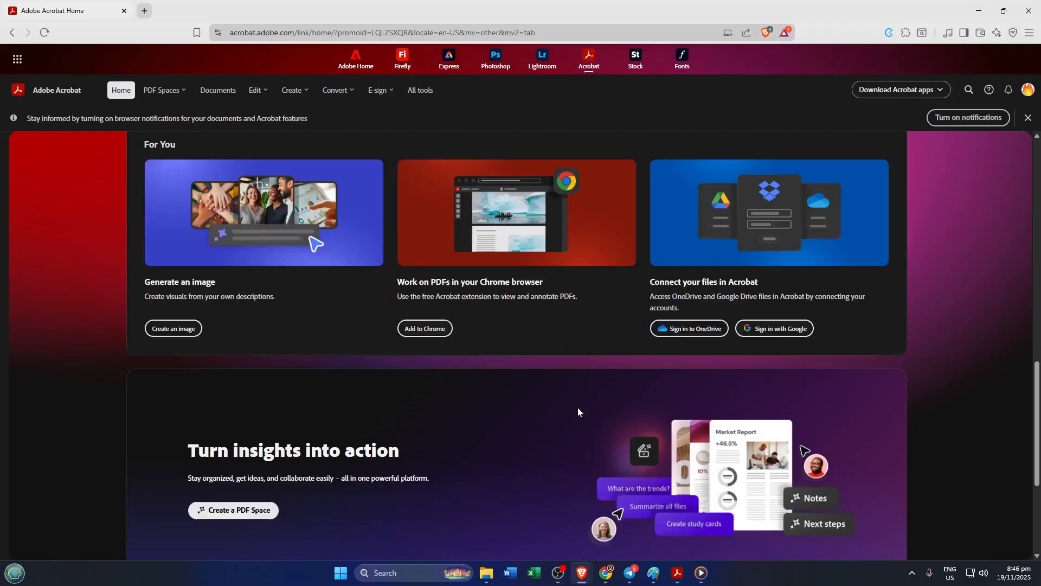
scroll(578, 412, "up", 5)
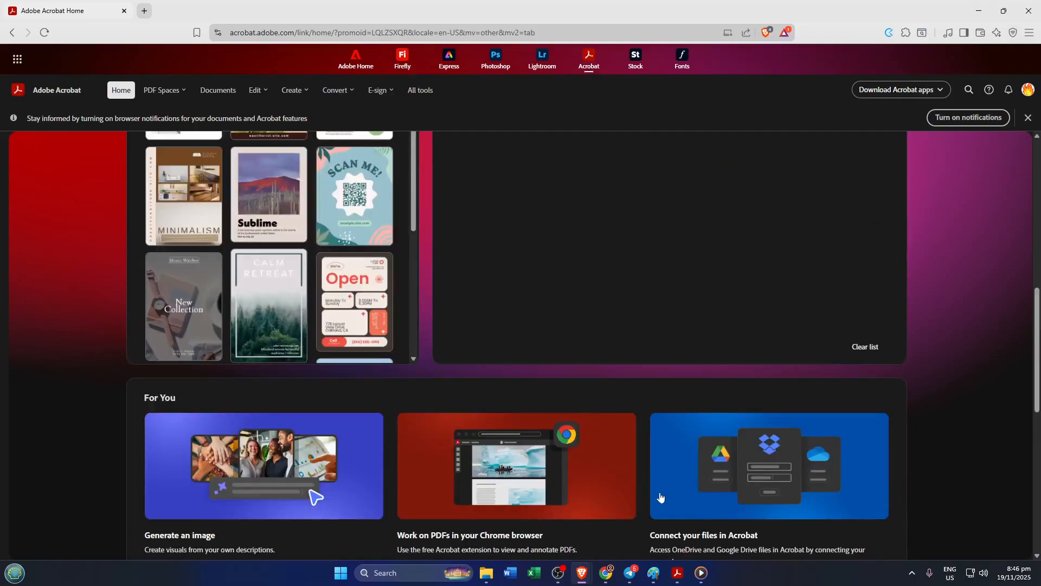
- Switch to the Acrobat desktop app and close the open Button Properties dialog
left_click(676, 571)
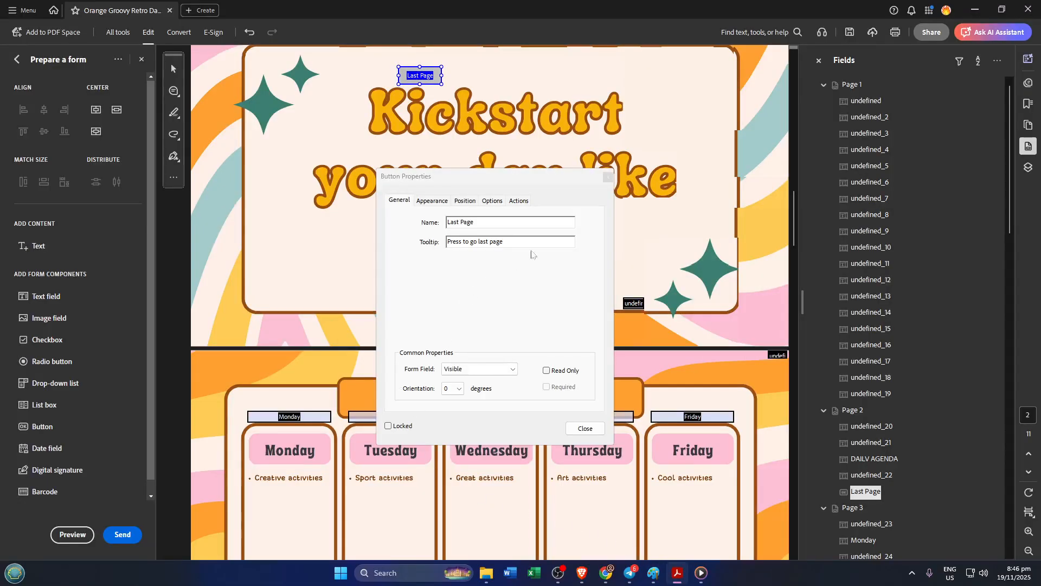
left_click(607, 177)
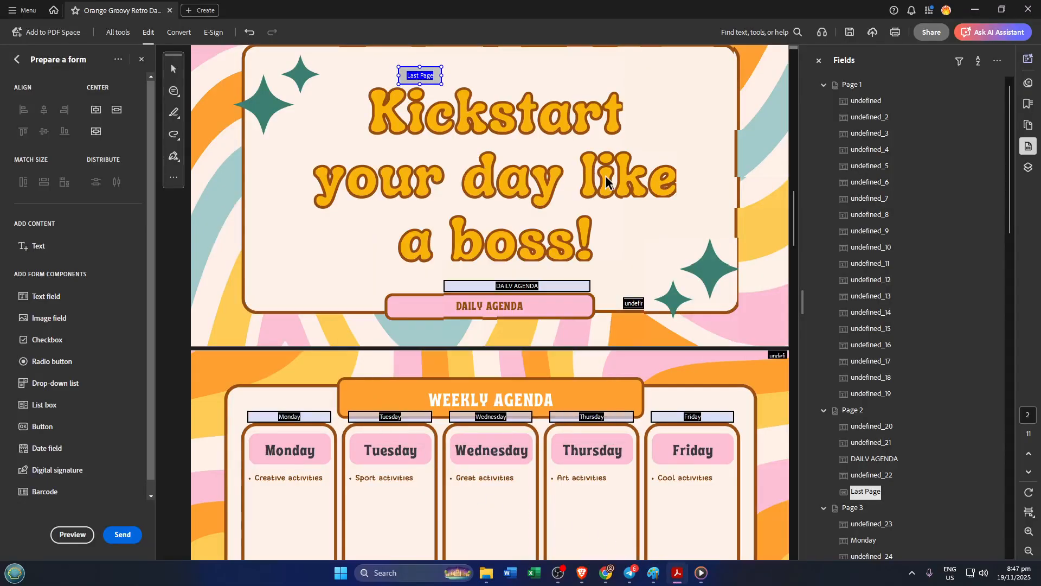
- Scroll to page 4 of the agenda and dismiss the language recognition notification
scroll(365, 289, "down", 2)
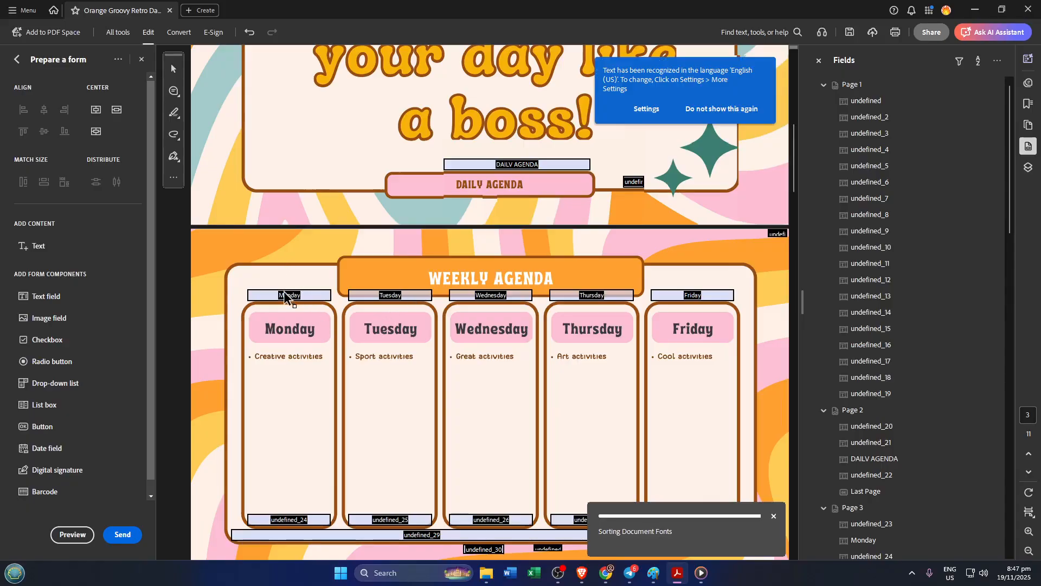
scroll(316, 319, "down", 4)
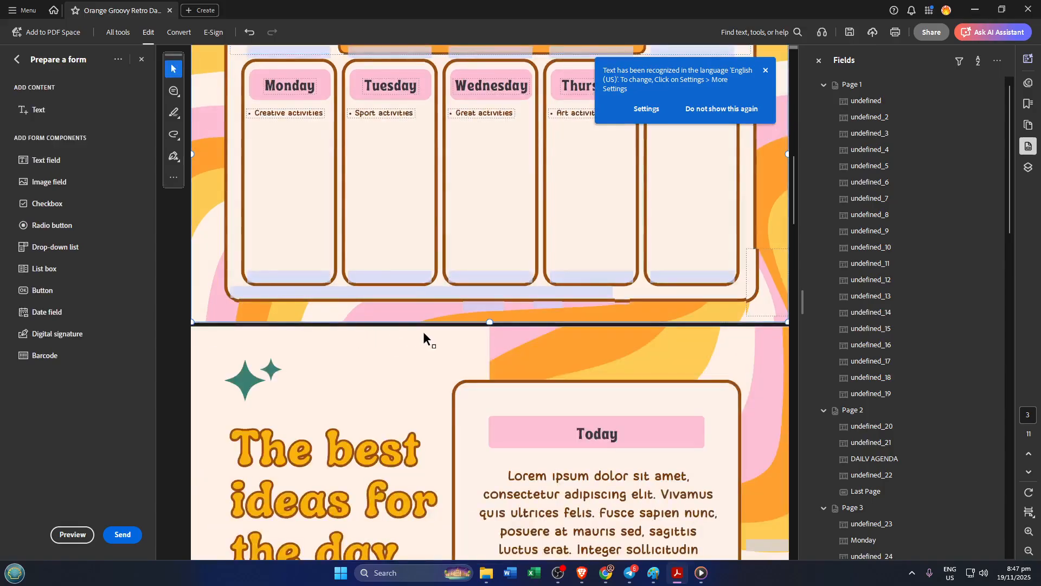
scroll(599, 281, "down", 1)
scroll(600, 280, "down", 1)
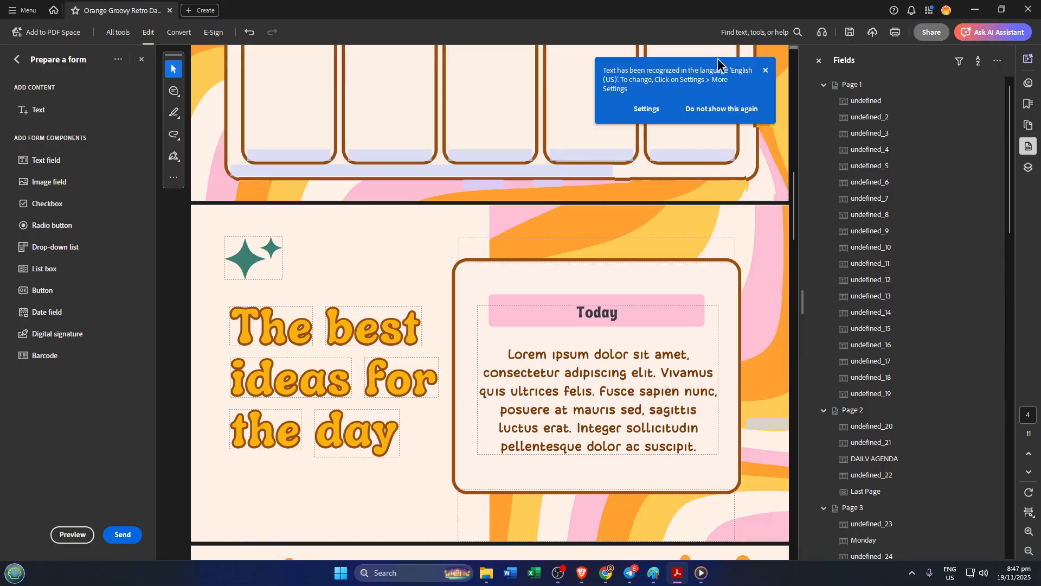
left_click(765, 70)
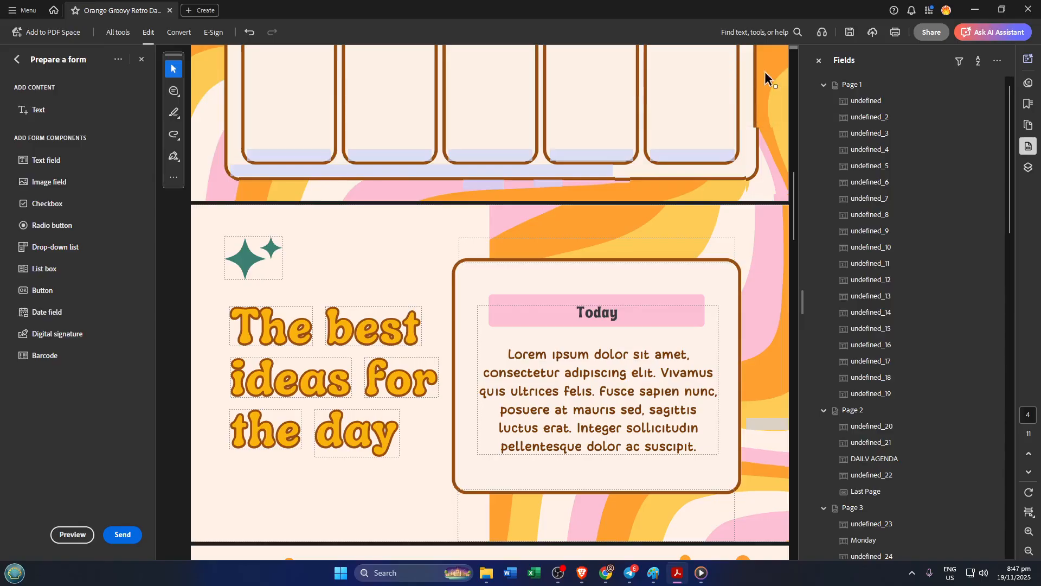
- Reopen Prepare a form and draw a checkbox field above the 'The best ideas for the day' heading on page 4
left_click(120, 33)
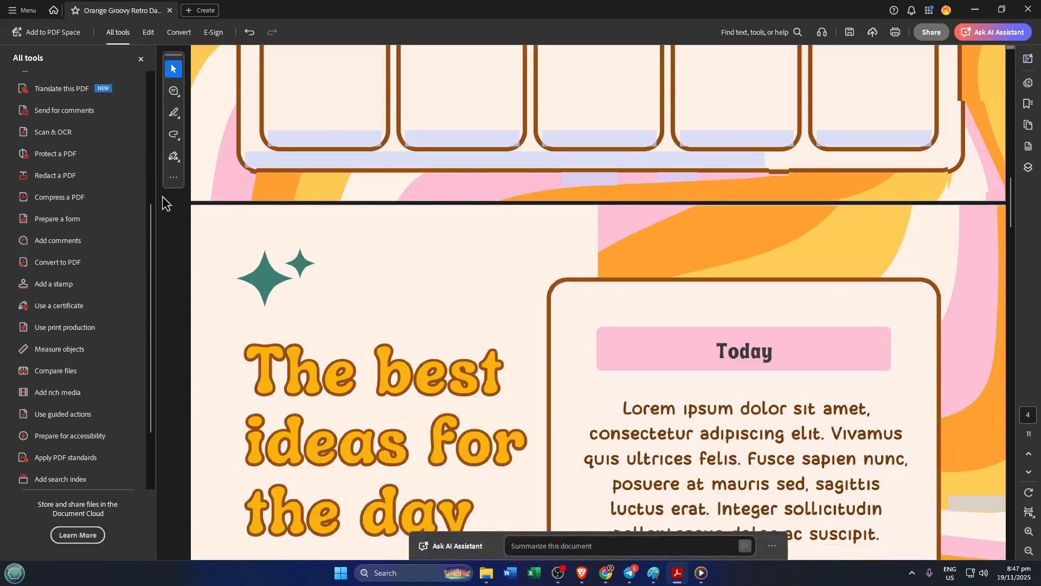
left_click(96, 222)
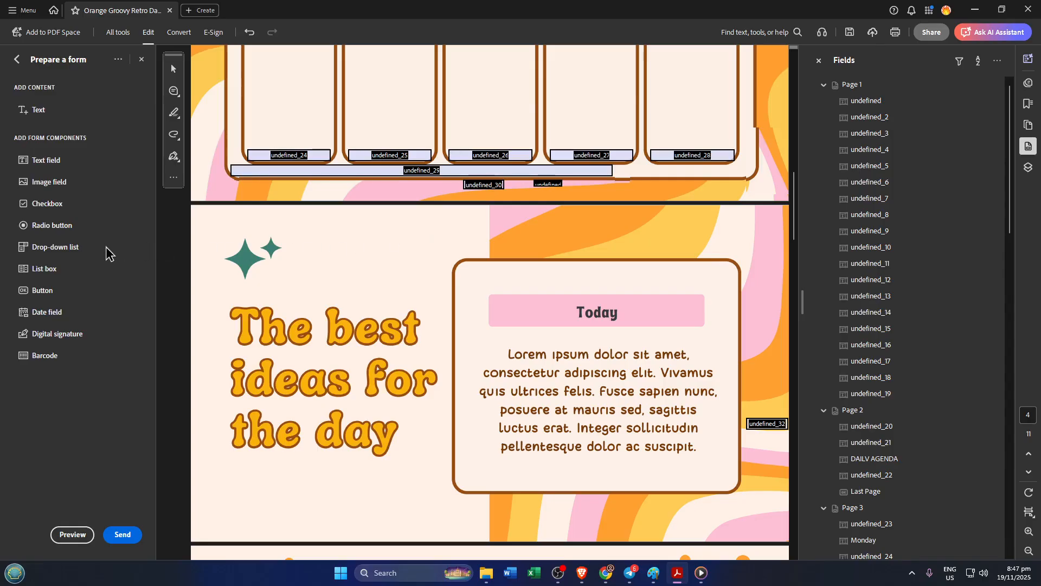
left_click(47, 206)
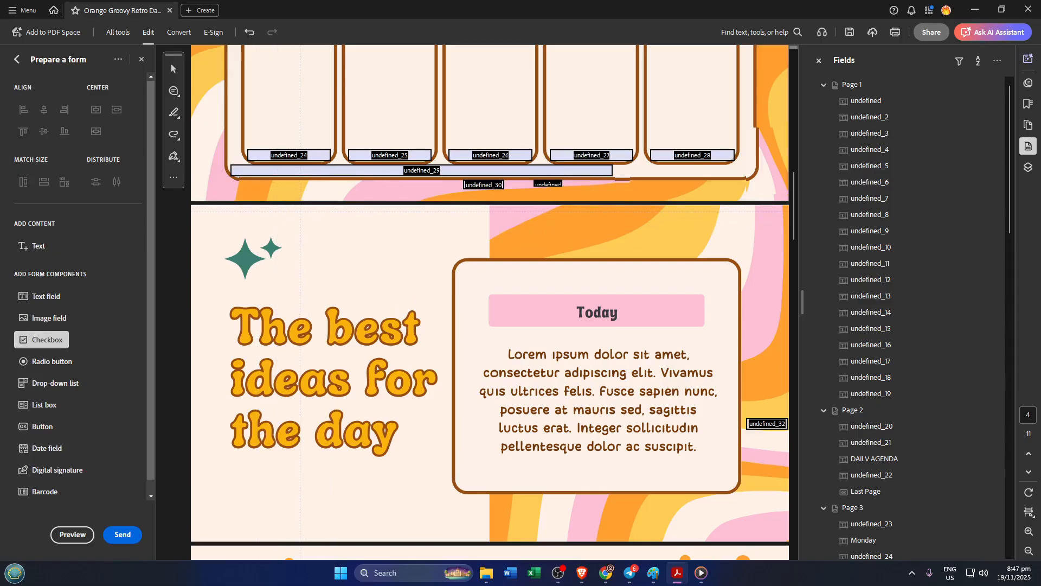
left_click_drag(300, 212, 405, 239)
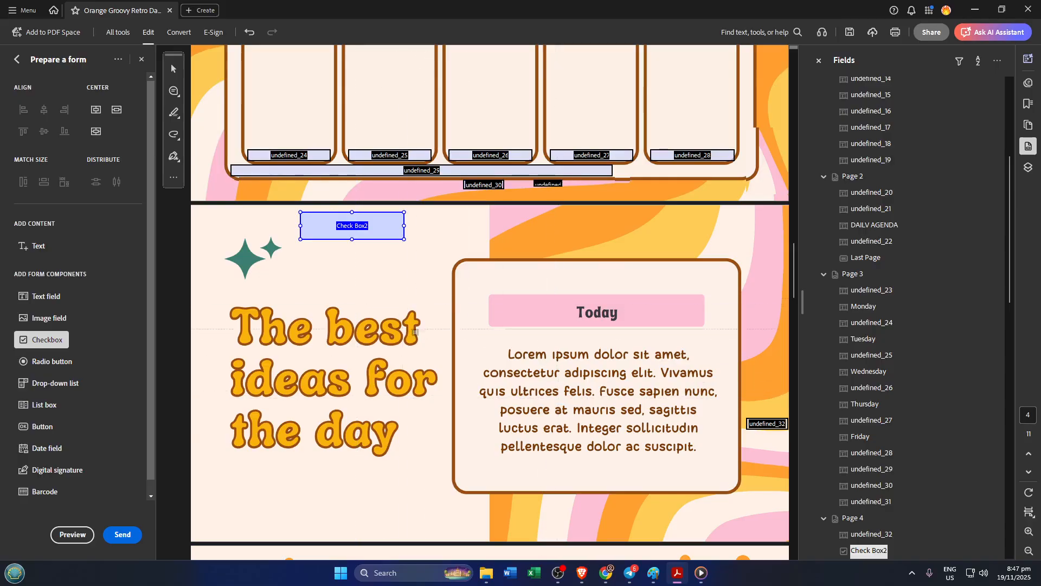
- Rename the new checkbox field to Check BOx 1 in its properties
scroll(390, 388, "up", 5)
scroll(390, 329, "down", 3)
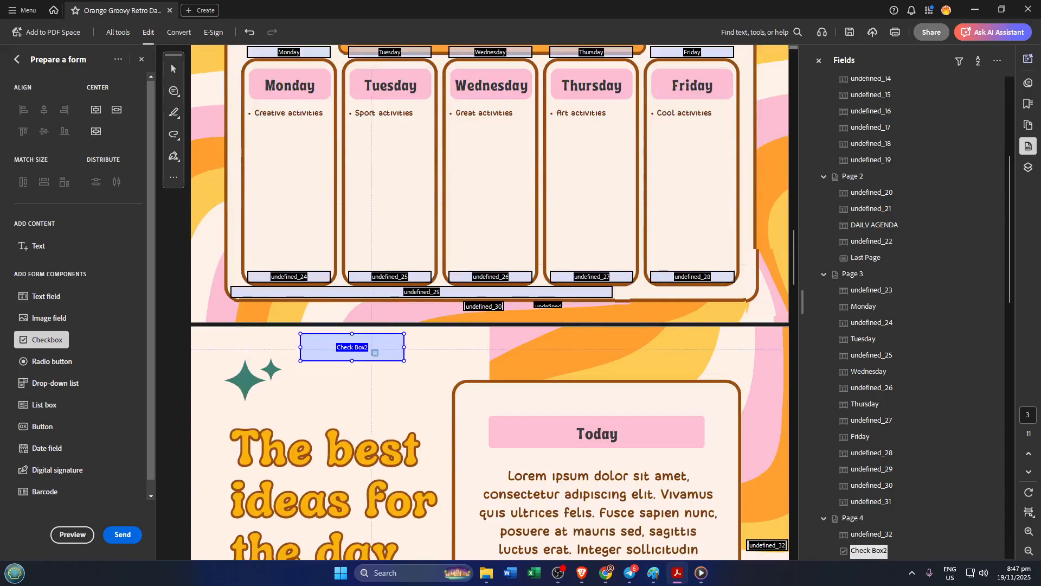
scroll(361, 372, "down", 1)
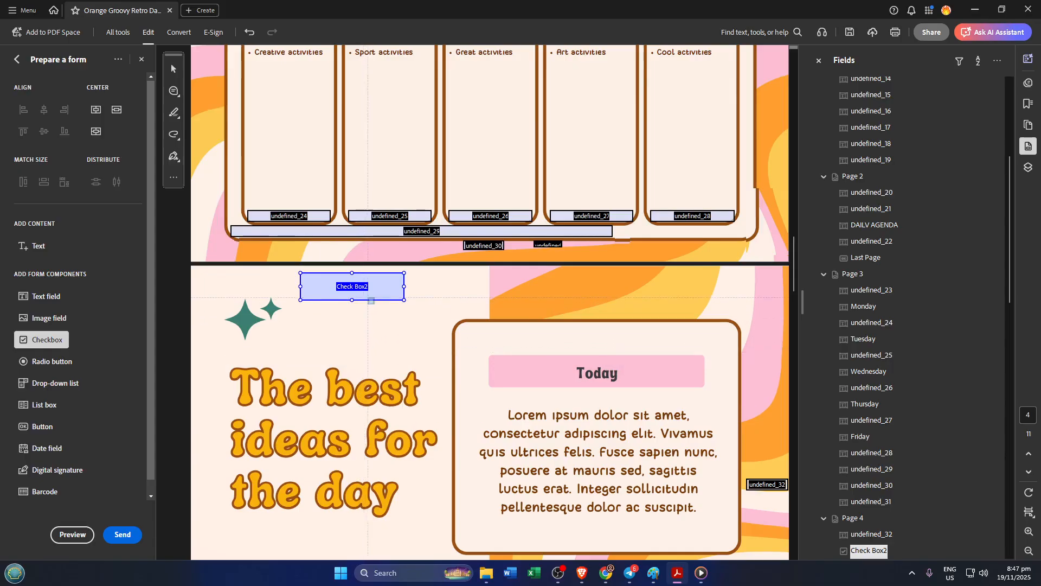
scroll(949, 271, "up", 5)
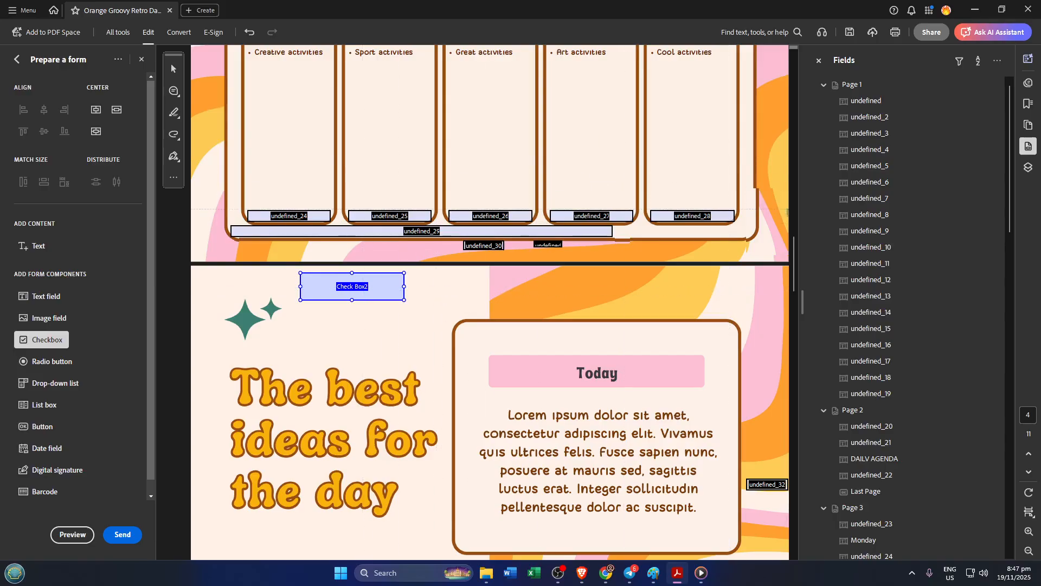
scroll(887, 247, "down", 7)
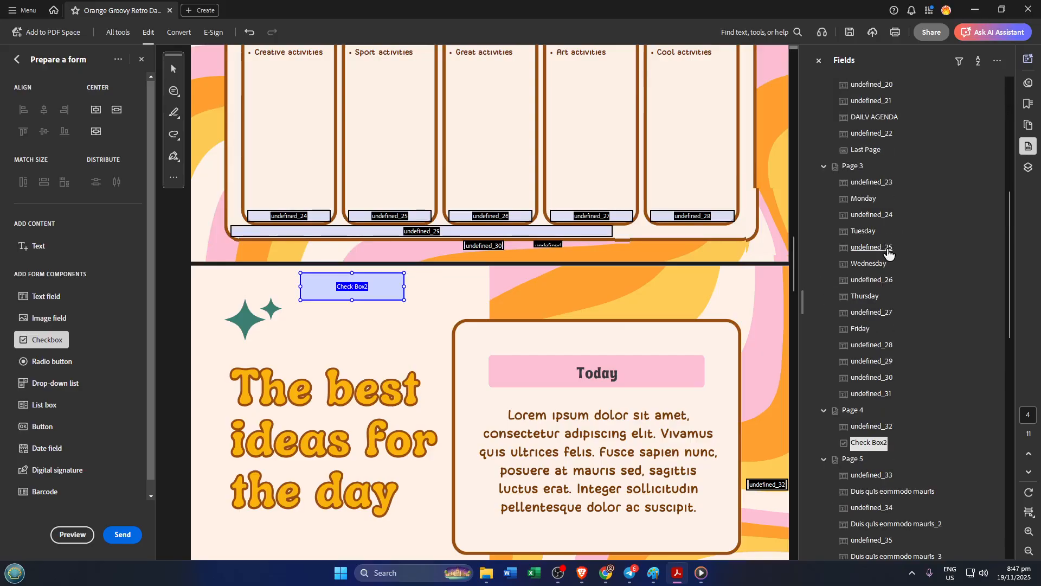
scroll(902, 304, "down", 3)
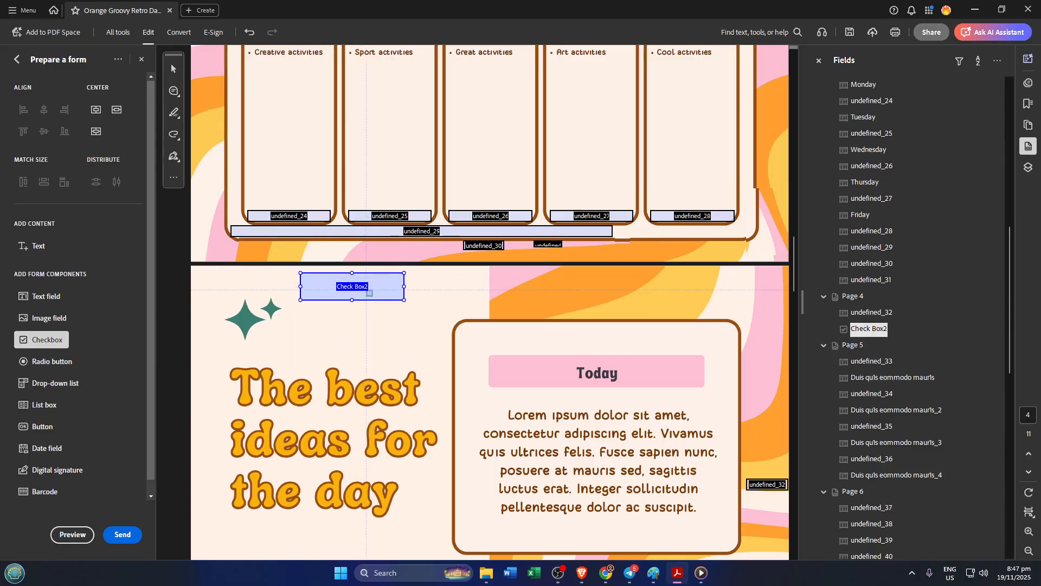
left_click(174, 68)
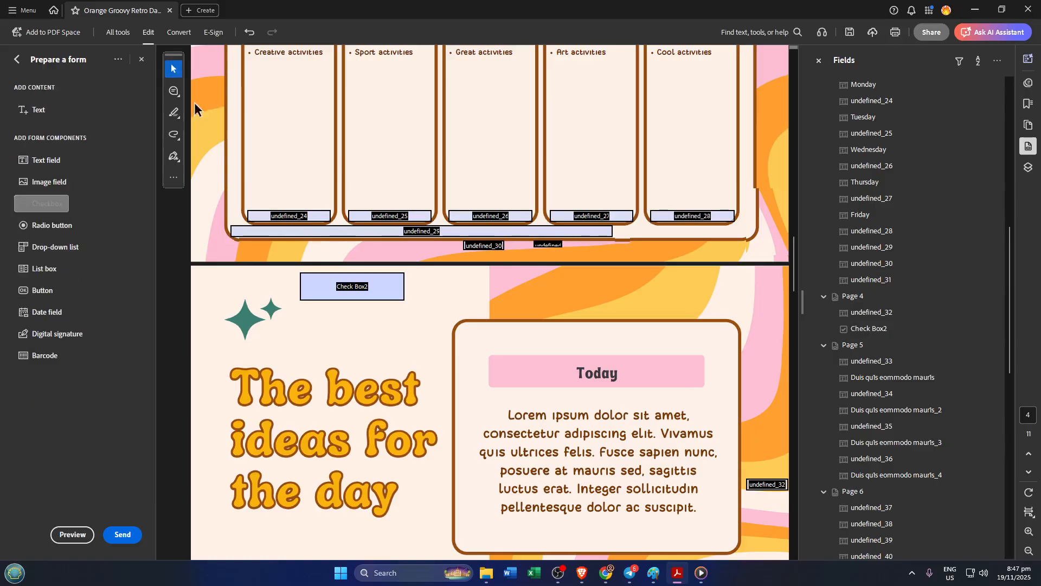
left_click(347, 288)
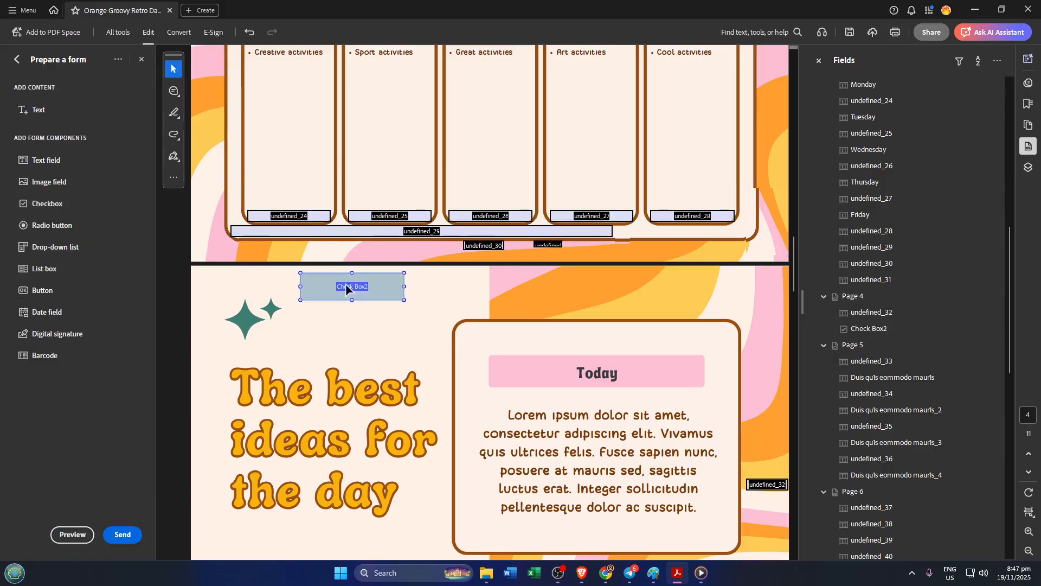
double_click(346, 288)
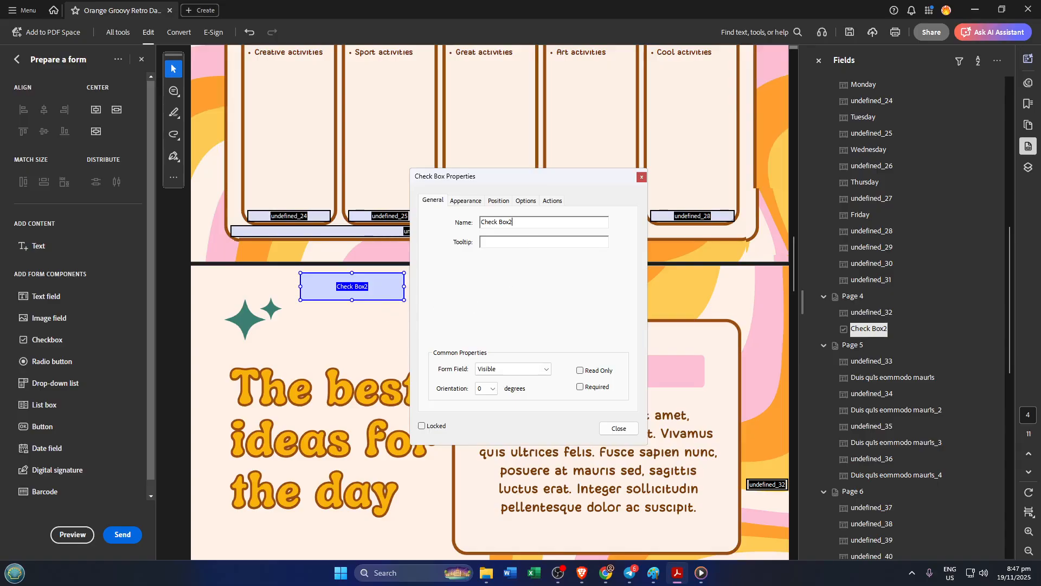
key("ctrl+a")
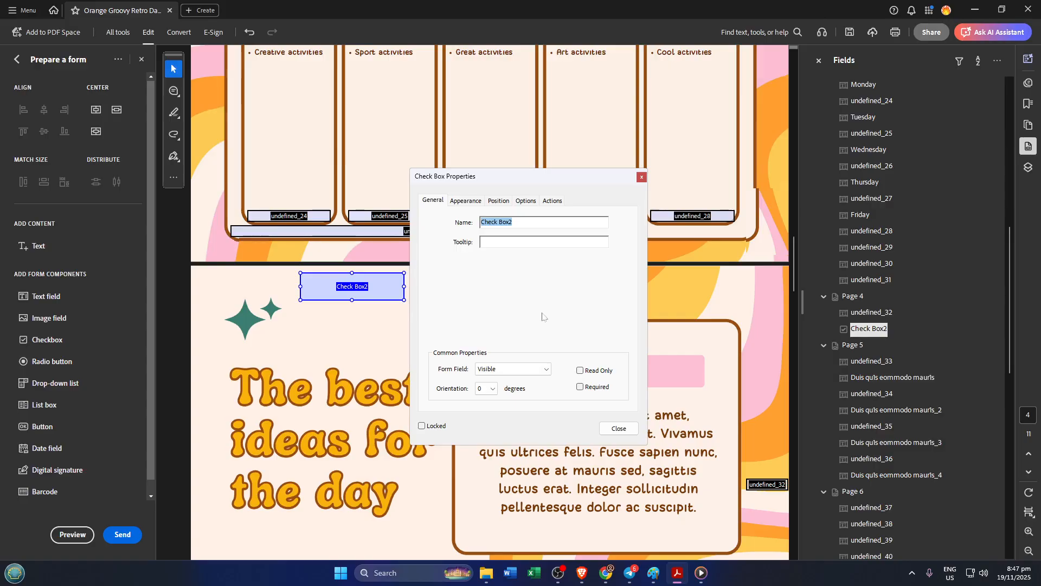
type("C")
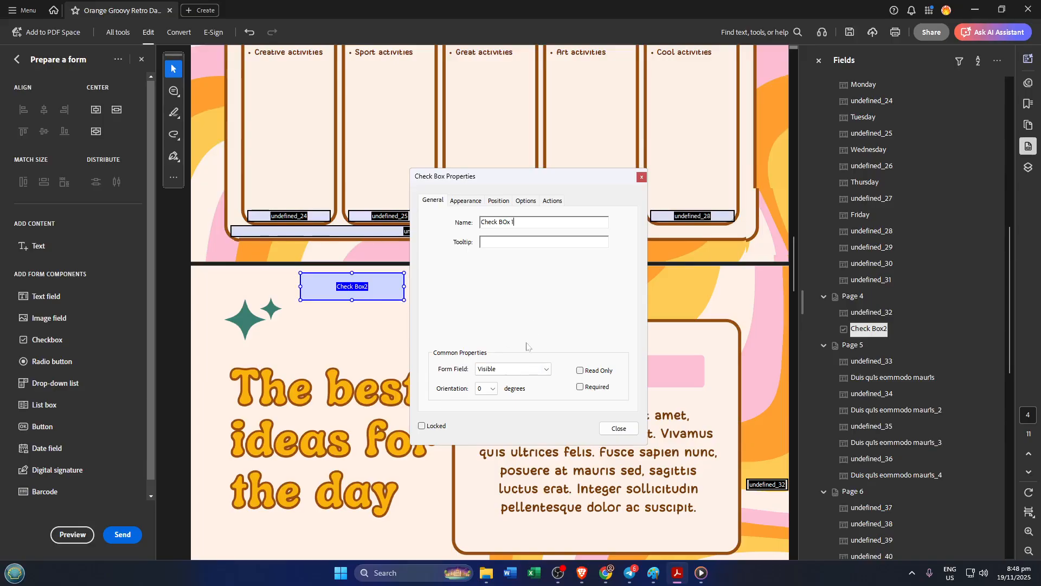
- Examine the checkbox's visibility, Appearance, Position, Options and Actions settings, then close the properties dialog
left_click(535, 369)
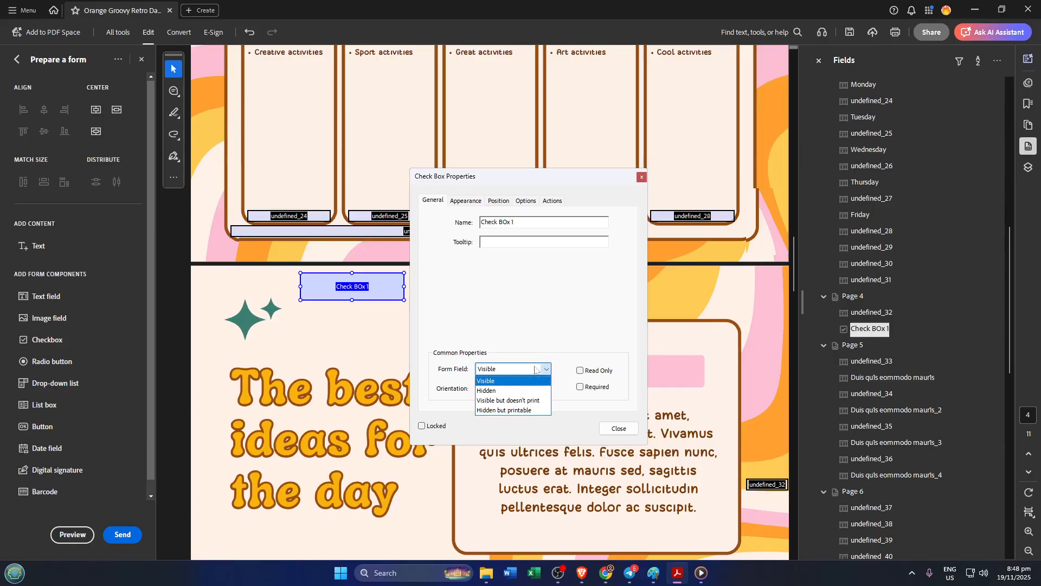
left_click(535, 370)
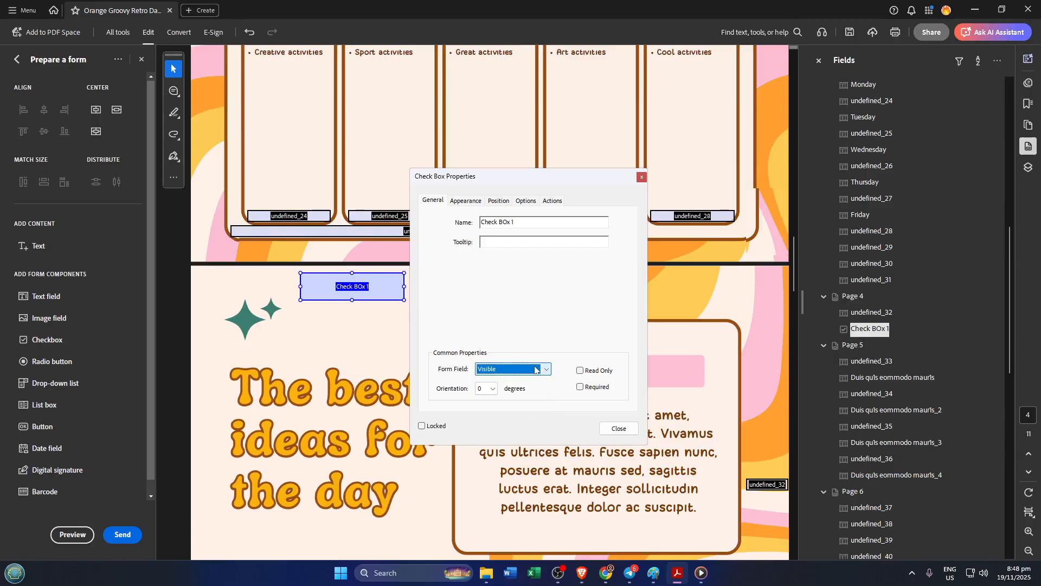
left_click(467, 202)
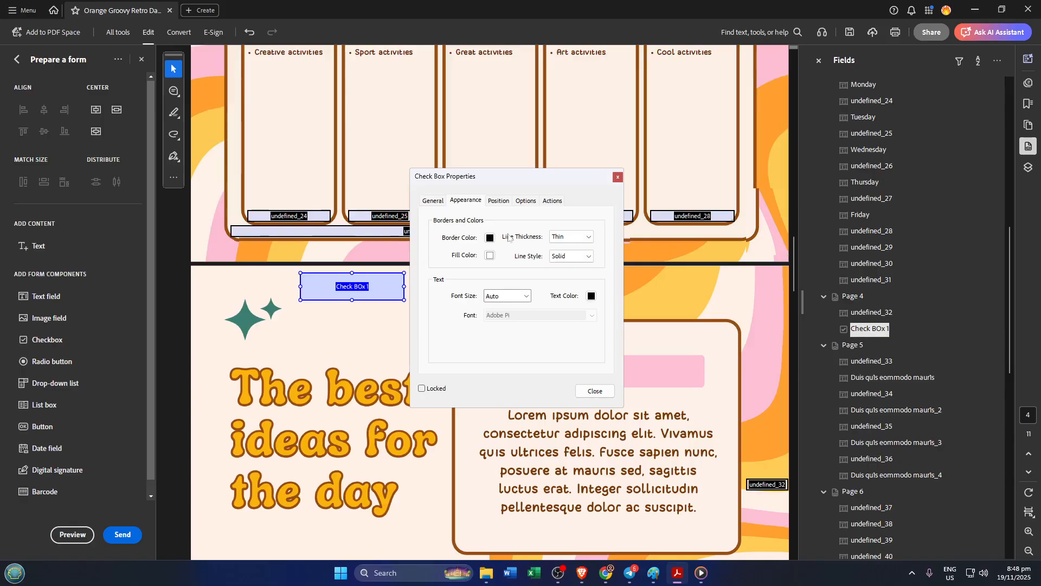
left_click(499, 201)
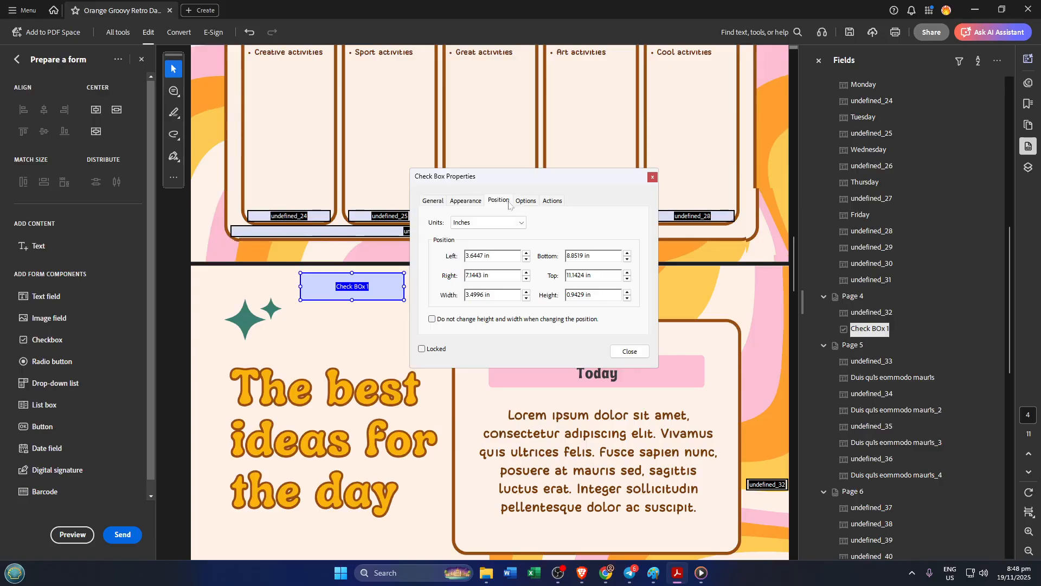
left_click(521, 202)
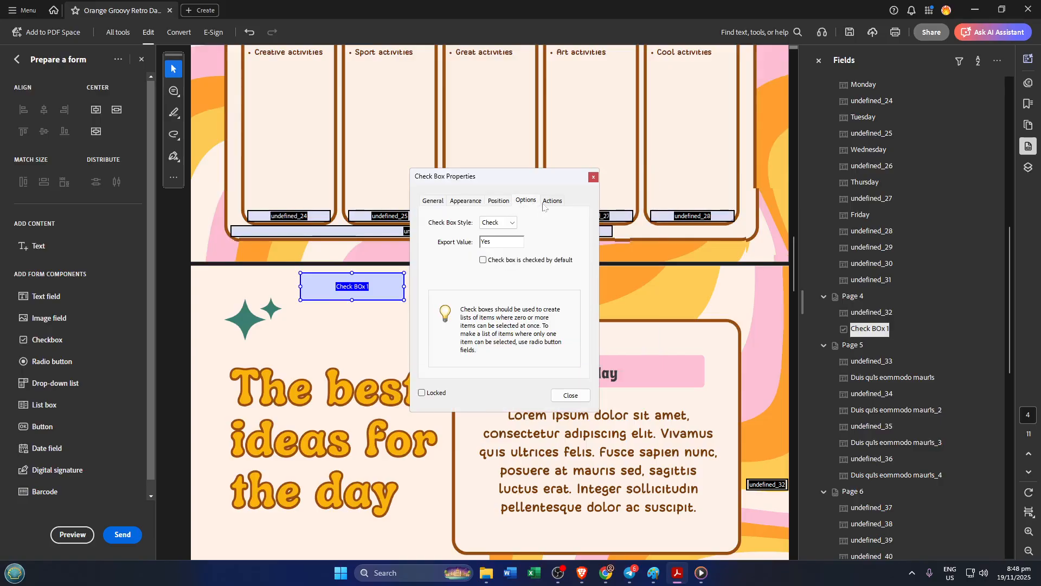
left_click(510, 224)
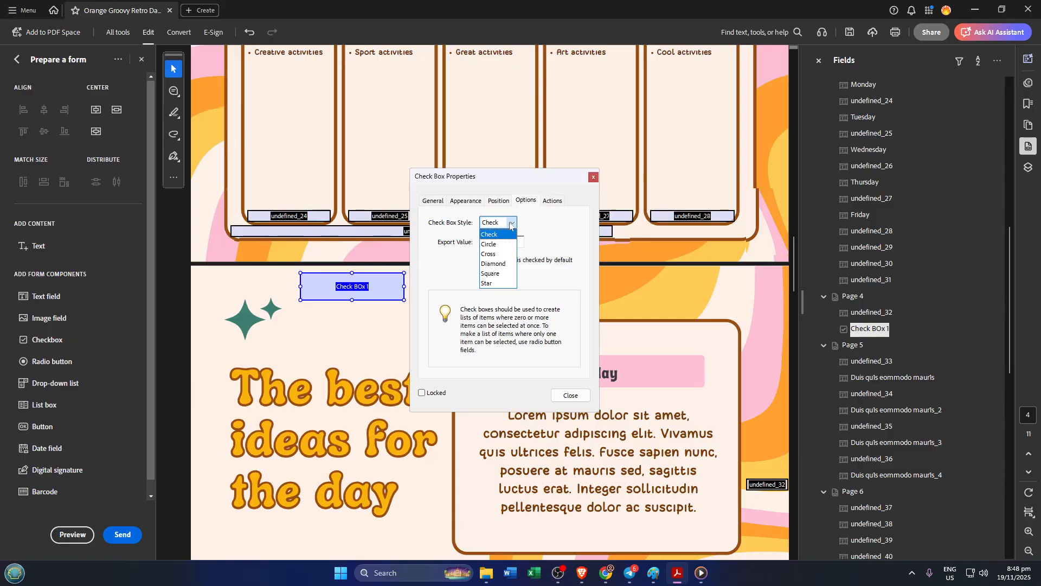
left_click(511, 224)
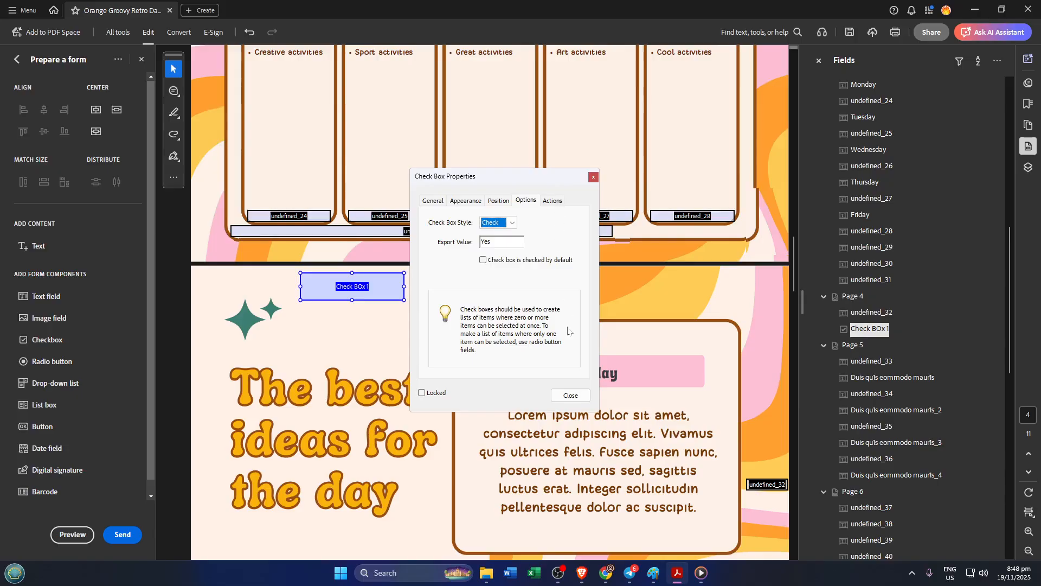
left_click(561, 204)
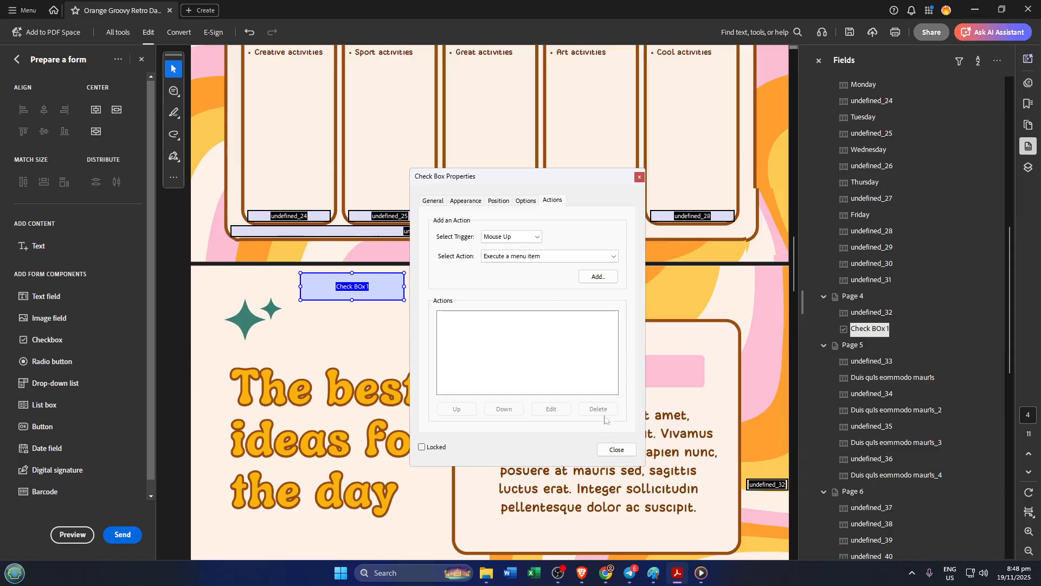
left_click(617, 449)
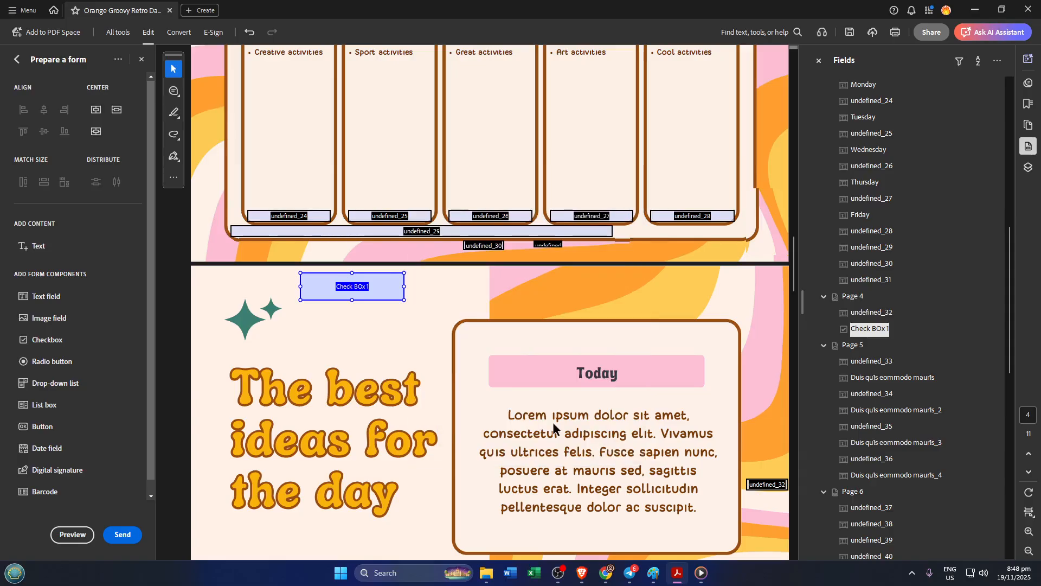
- Exit form editing and test the checkbox by toggling its check mark on page 4
left_click(433, 301)
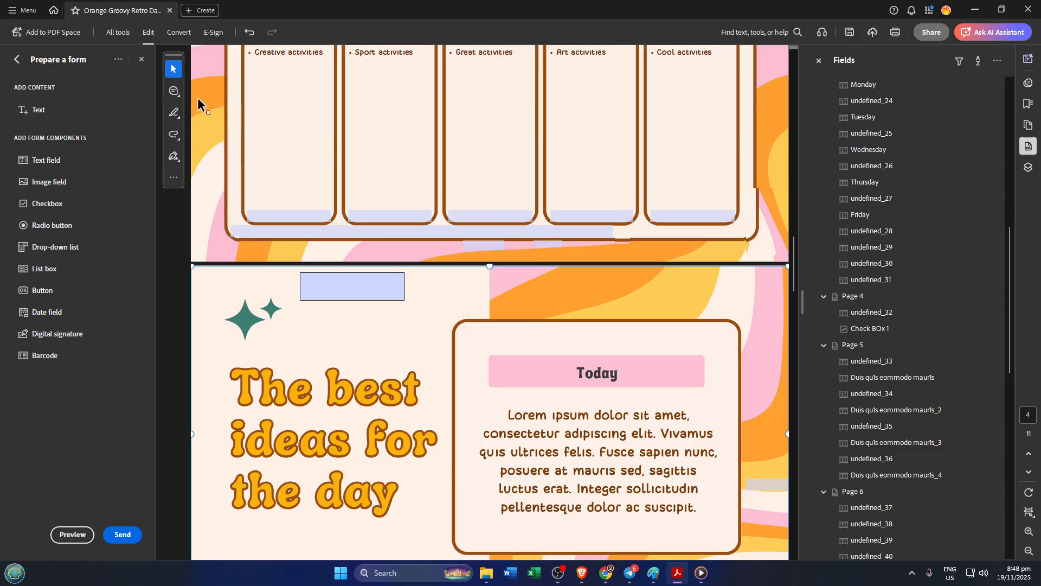
left_click(328, 281)
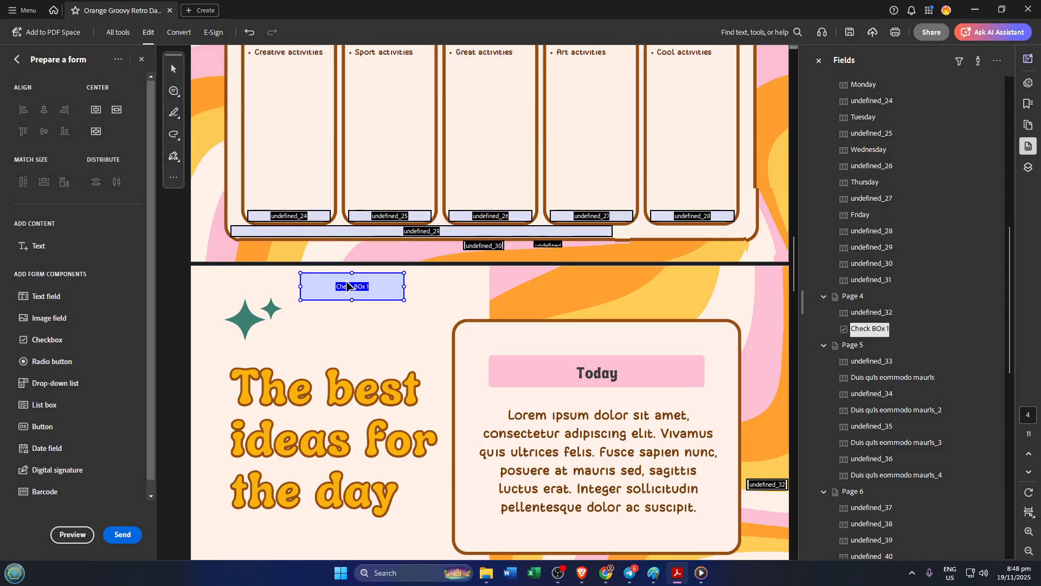
left_click(142, 60)
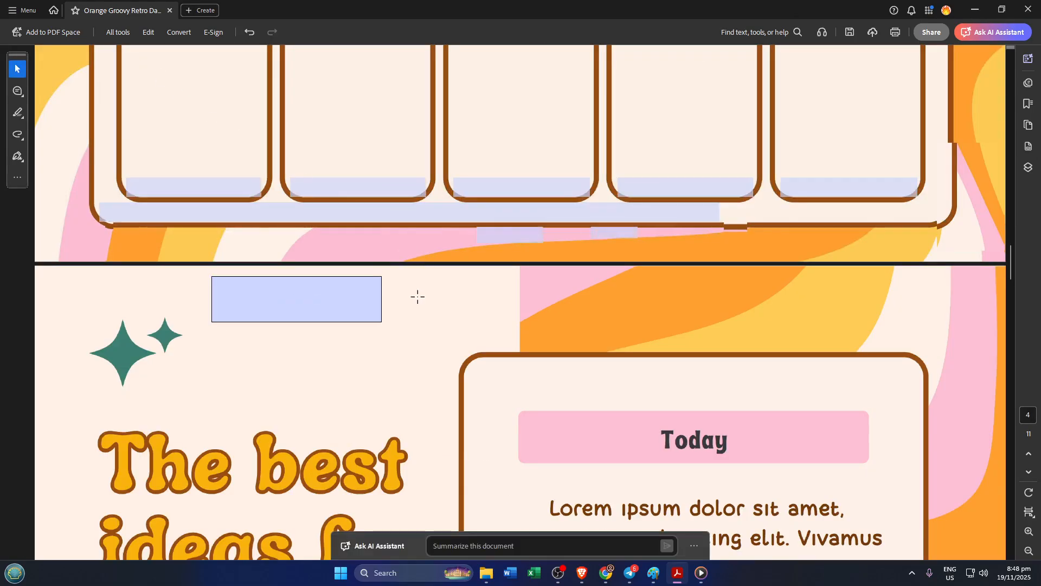
left_click(418, 309)
left_click(309, 302)
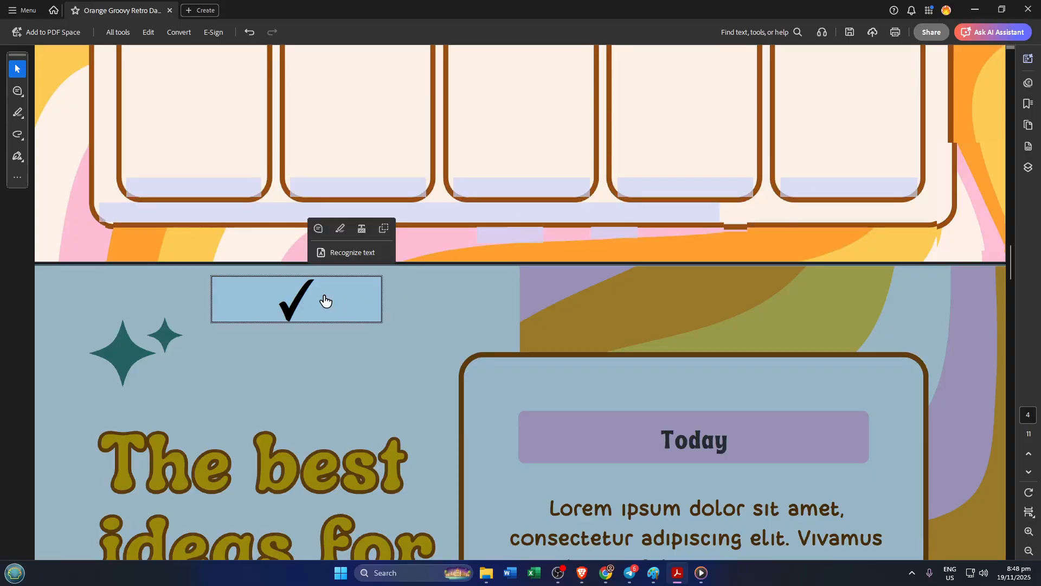
left_click(325, 300)
left_click(289, 314)
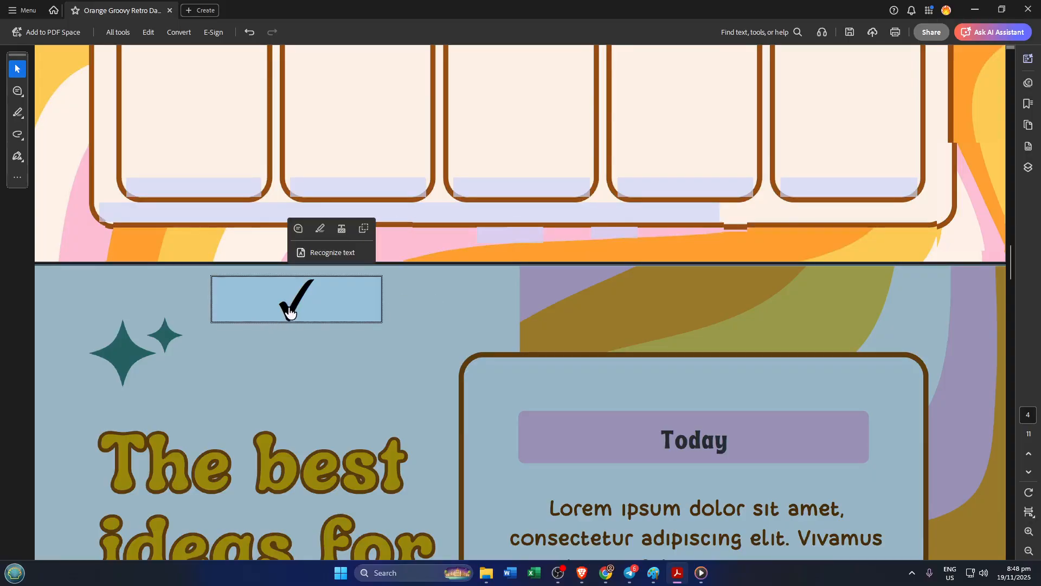